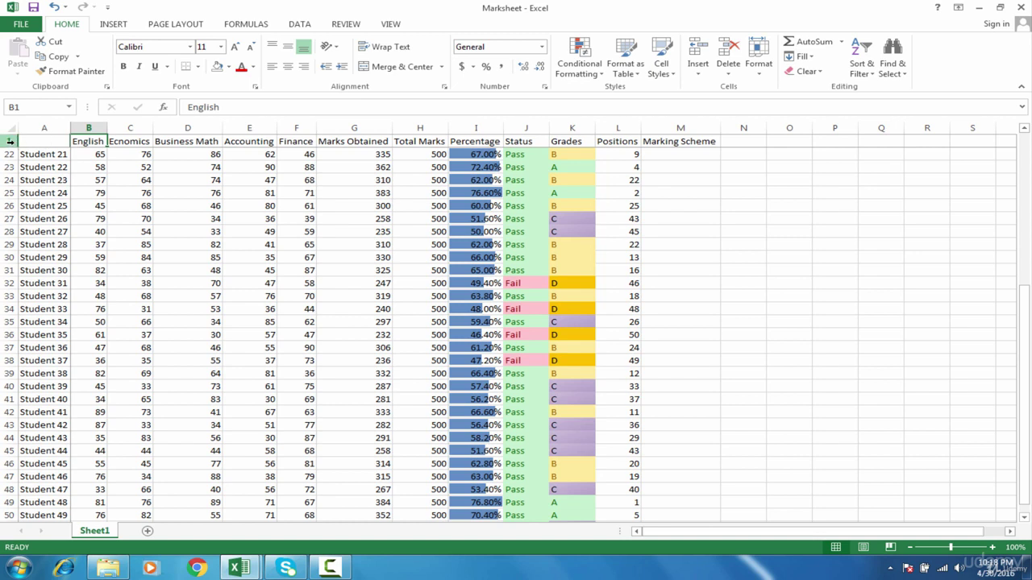
Make the column headings in row 1 bold.
left_click(9, 141)
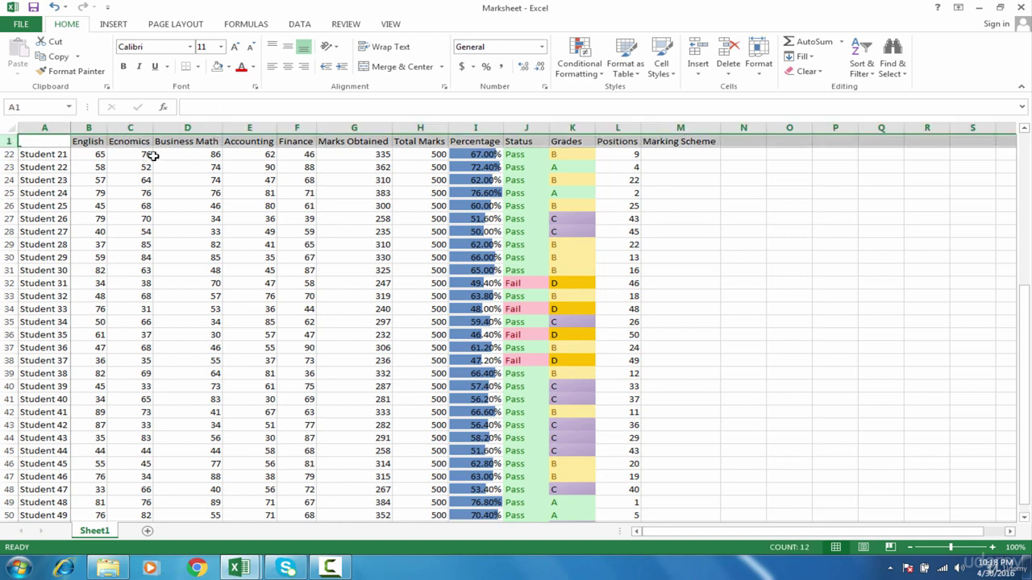
left_click(124, 66)
left_click(139, 216)
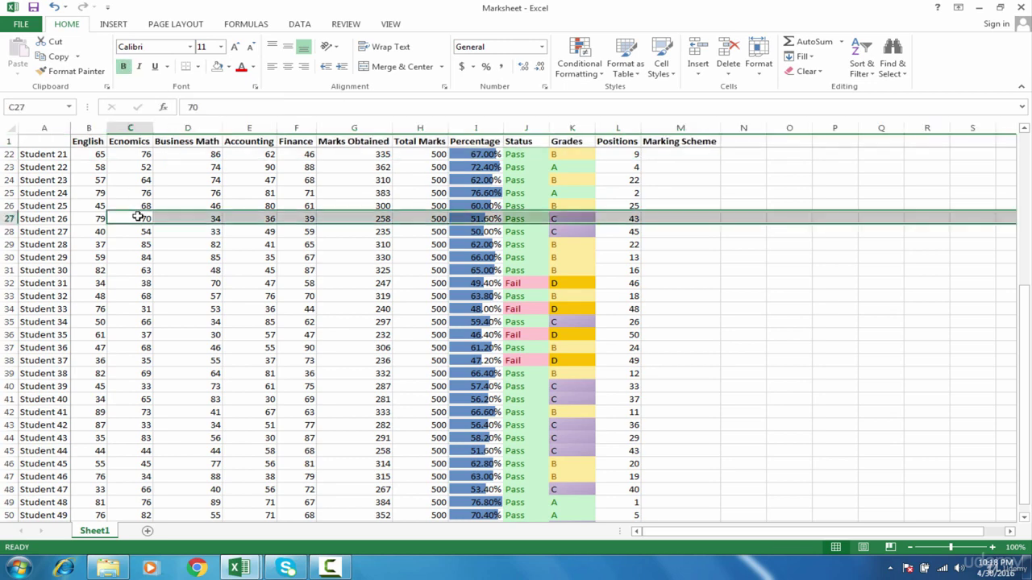
Fill header row 1 with a light orange theme colour.
left_click(11, 141)
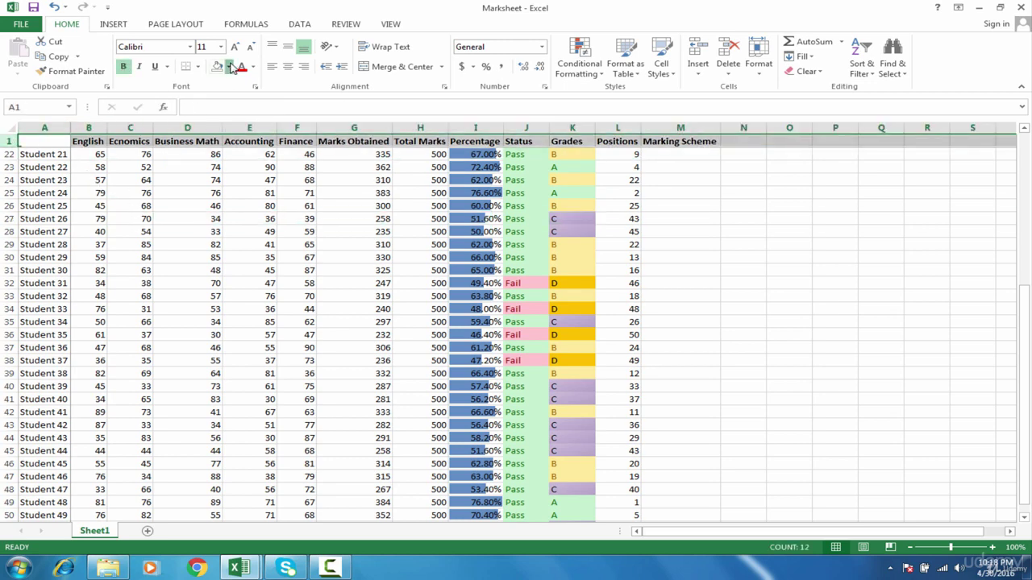
left_click(229, 67)
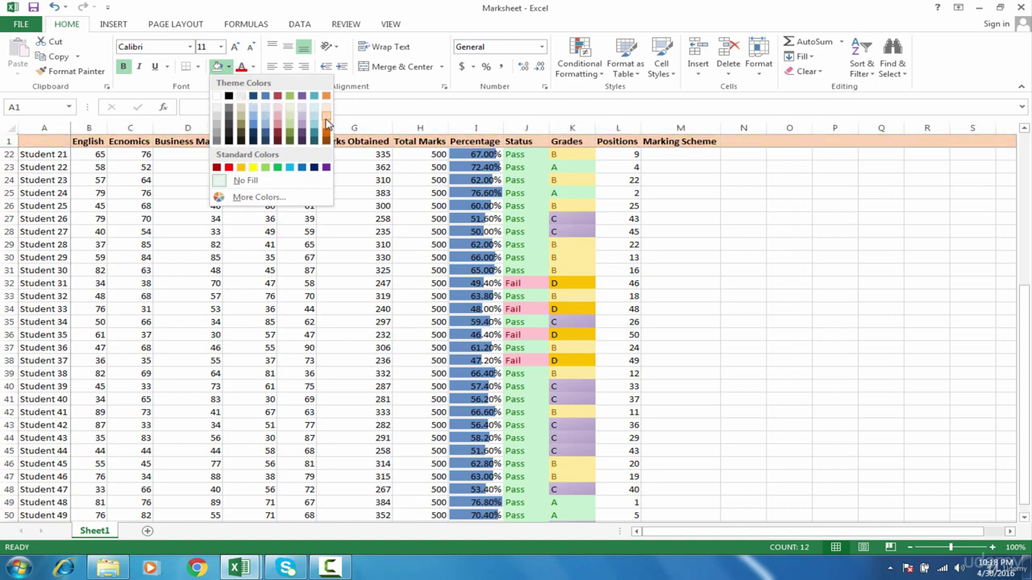
left_click(325, 120)
left_click(22, 155)
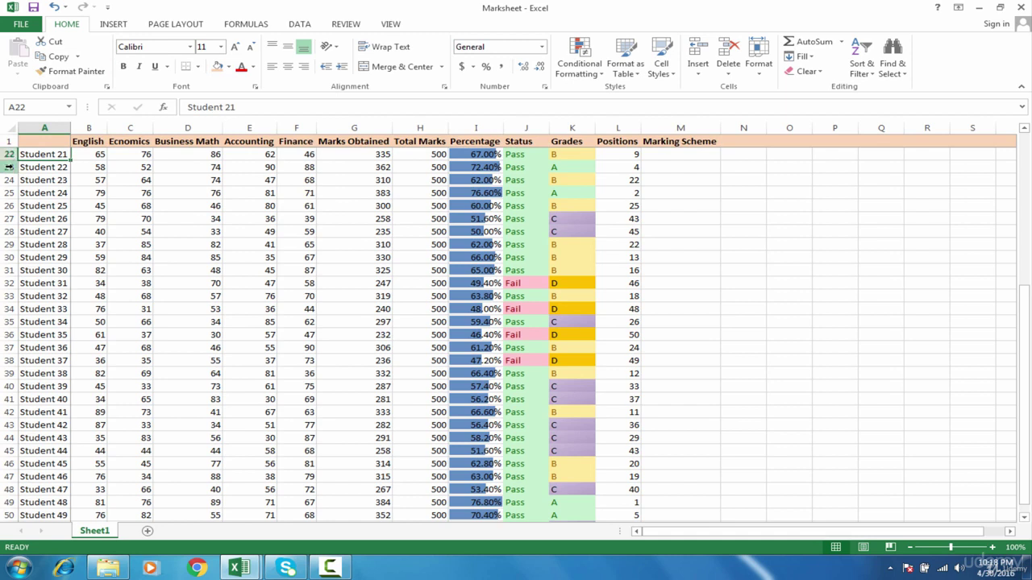
Shade rows 23 and 25 with the palest orange theme colour to start alternate-row banding.
left_click(9, 167)
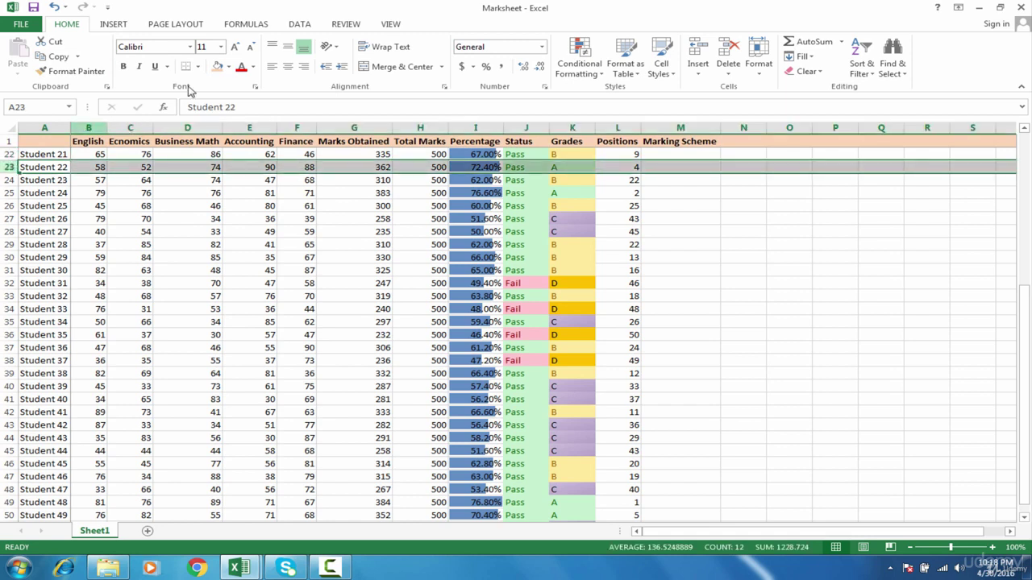
left_click(229, 67)
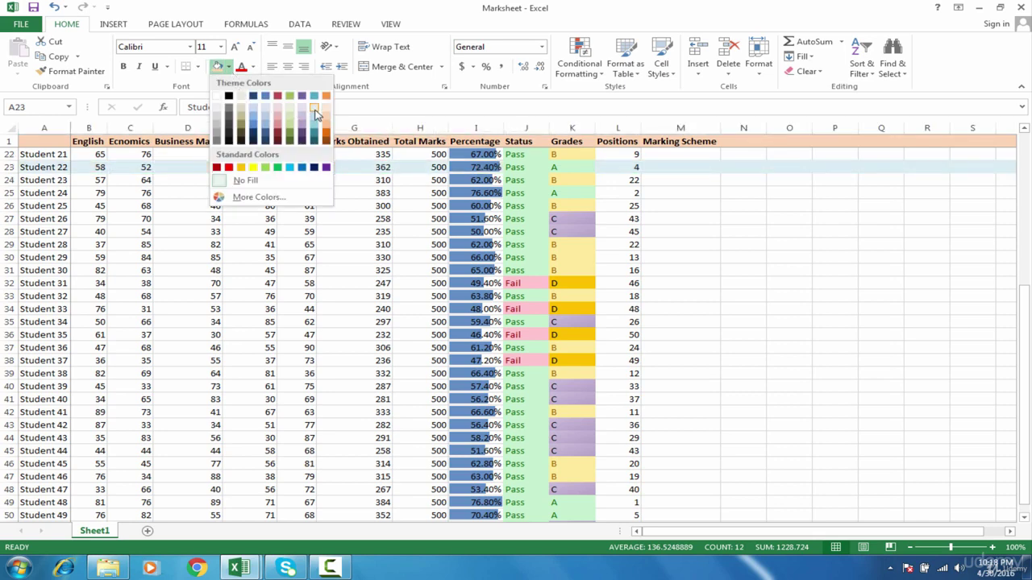
left_click(327, 112)
left_click(229, 236)
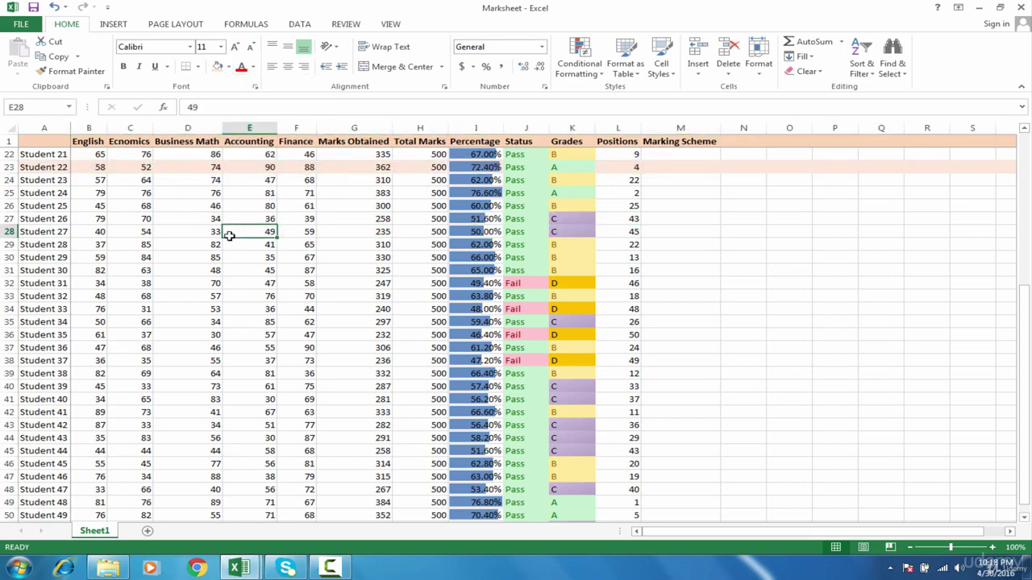
left_click(10, 193)
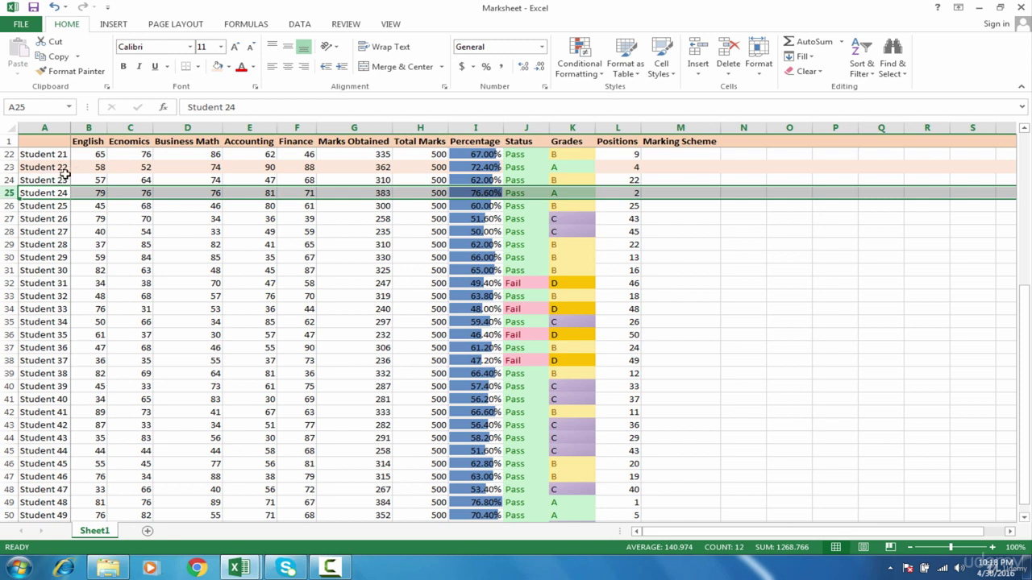
left_click(218, 66)
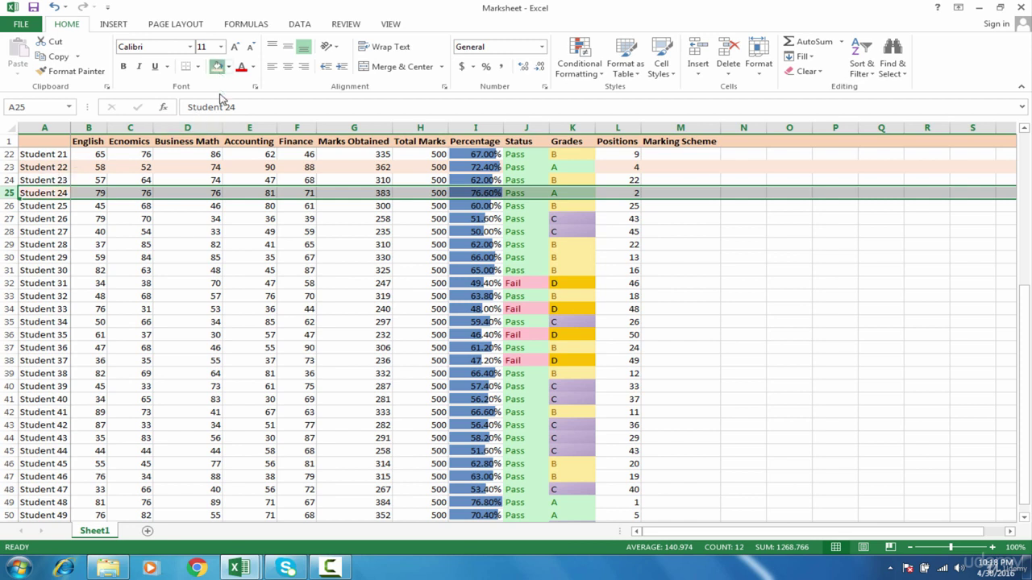
left_click(214, 222)
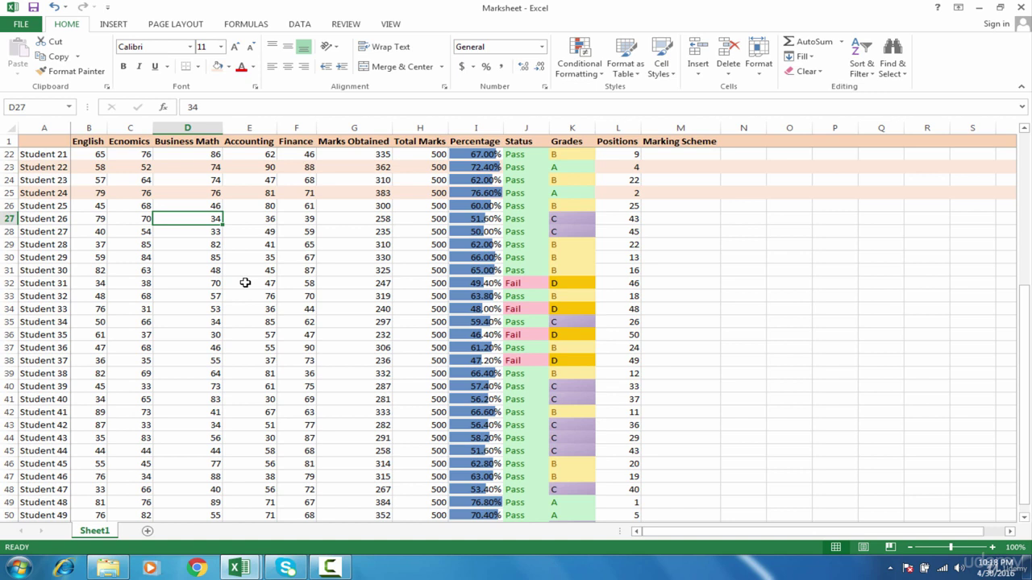
Undo the fill colours applied to rows 25, 23 and 1.
key("ctrl+z")
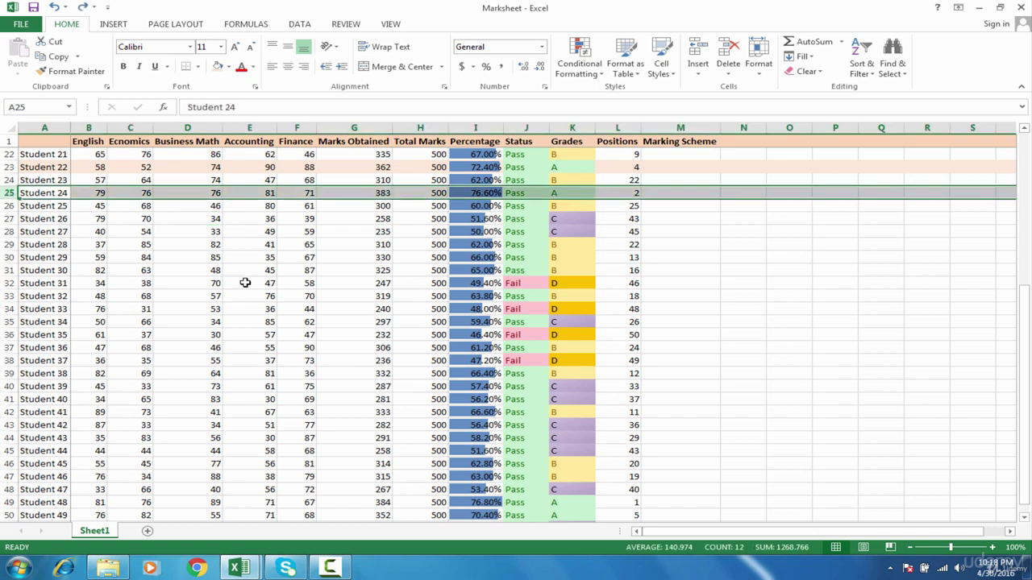
key("ctrl+z")
key("ctrl+z")
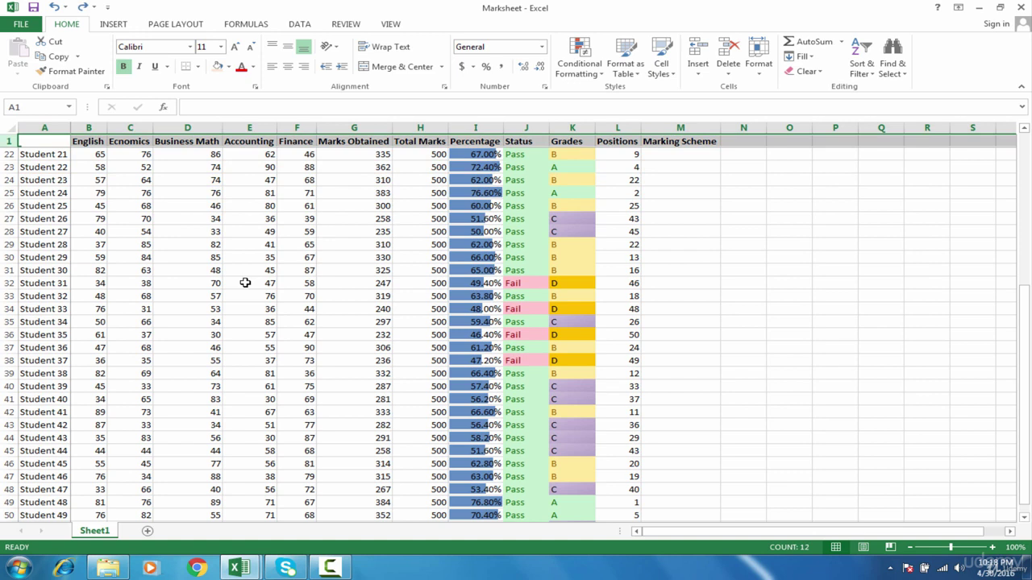
Format the marksheet data in A1:L51 as a table with headers, using Table Style Medium 12.
left_click(55, 141)
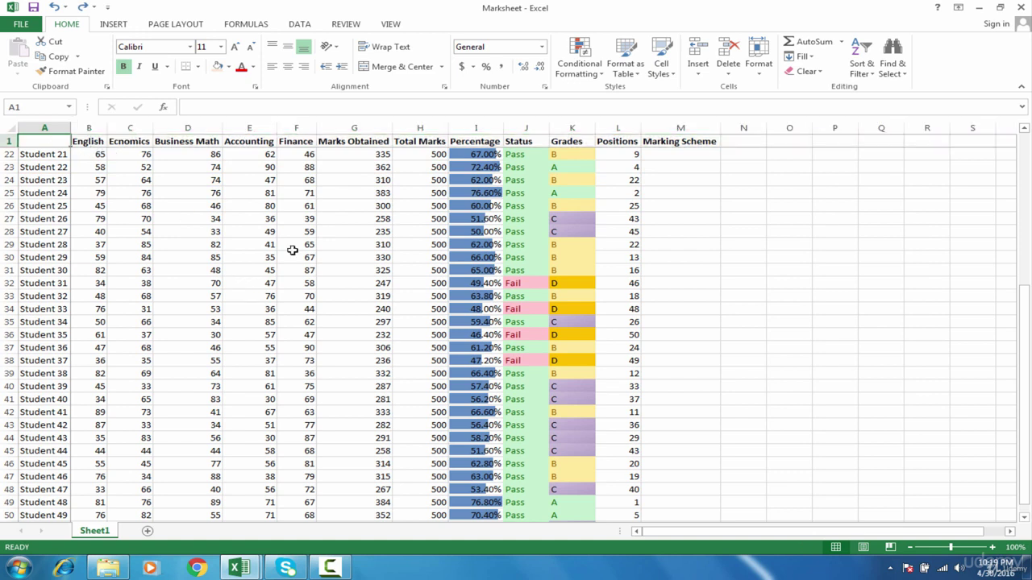
key("ctrl+shift+Right")
key("ctrl+shift+Right")
key("ctrl+shift+Right")
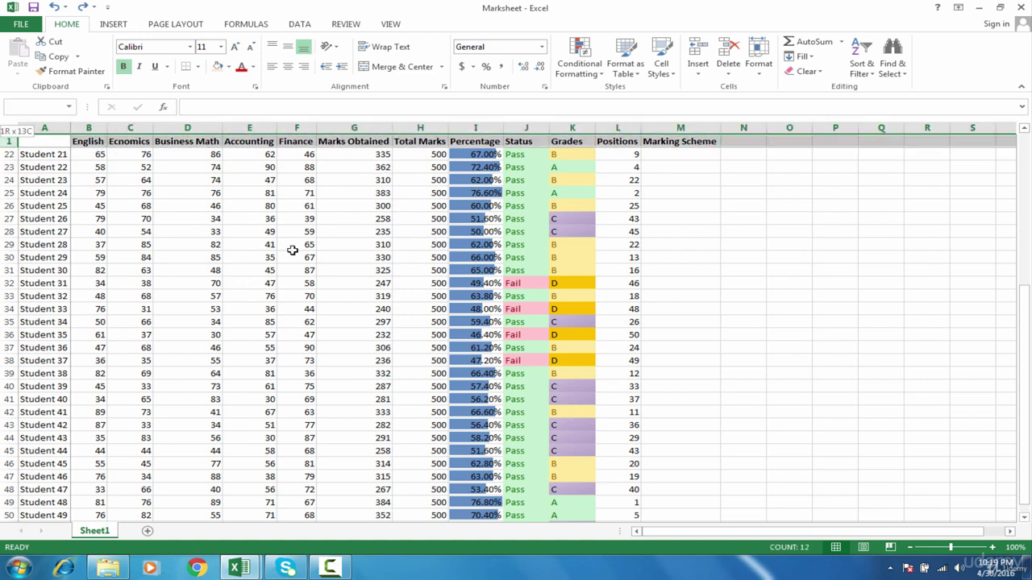
key("ctrl+shift+Left")
key("ctrl+shift+Left")
key("shift+Right")
key("shift+Right")
key("shift+Right")
key("shift+Right")
key("shift+Right")
key("shift+Right")
key("shift+Right")
key("shift+Right")
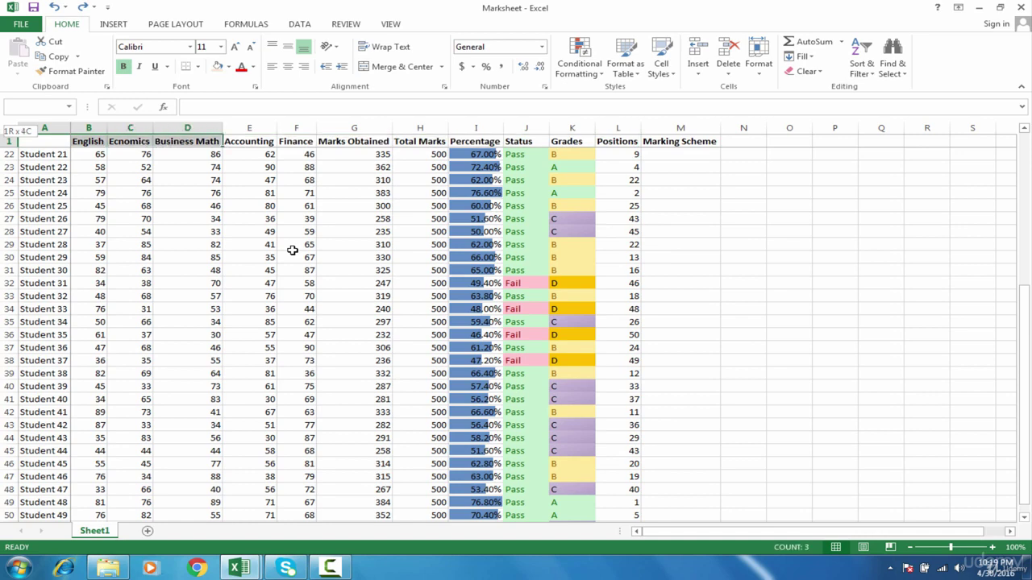
key("shift+Right")
key("shift+Right")
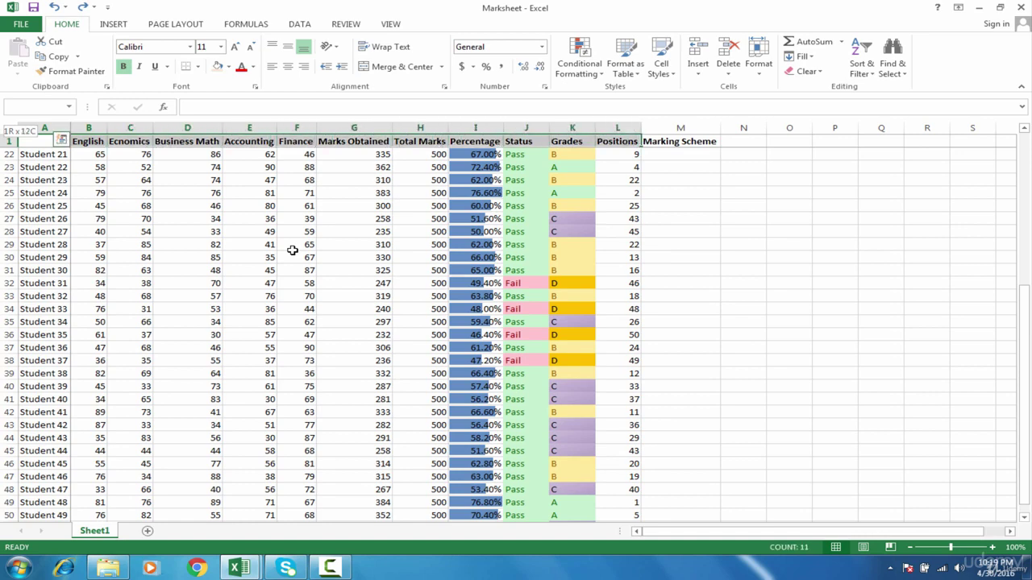
key("shift+Down")
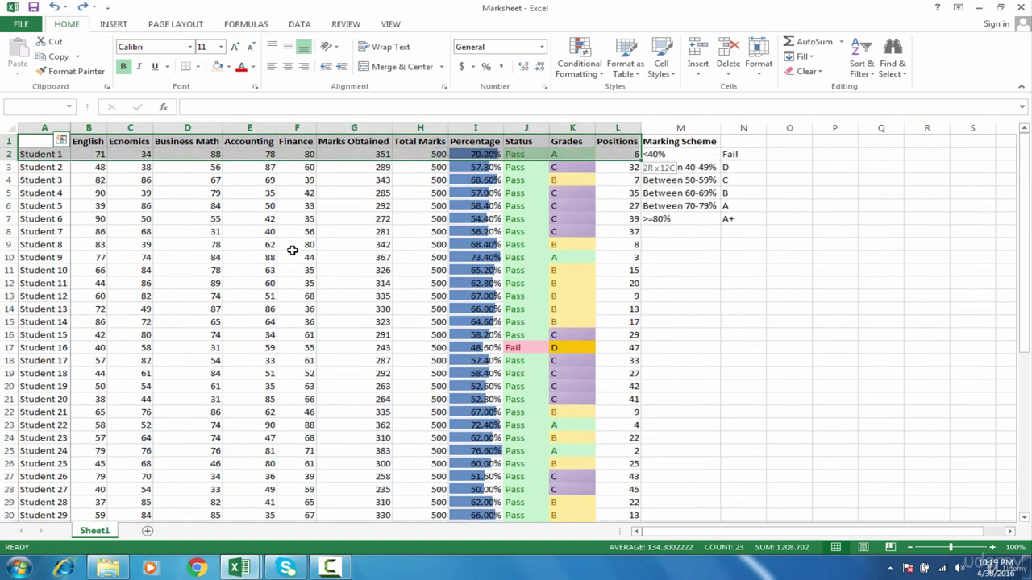
key("ctrl+shift+Down")
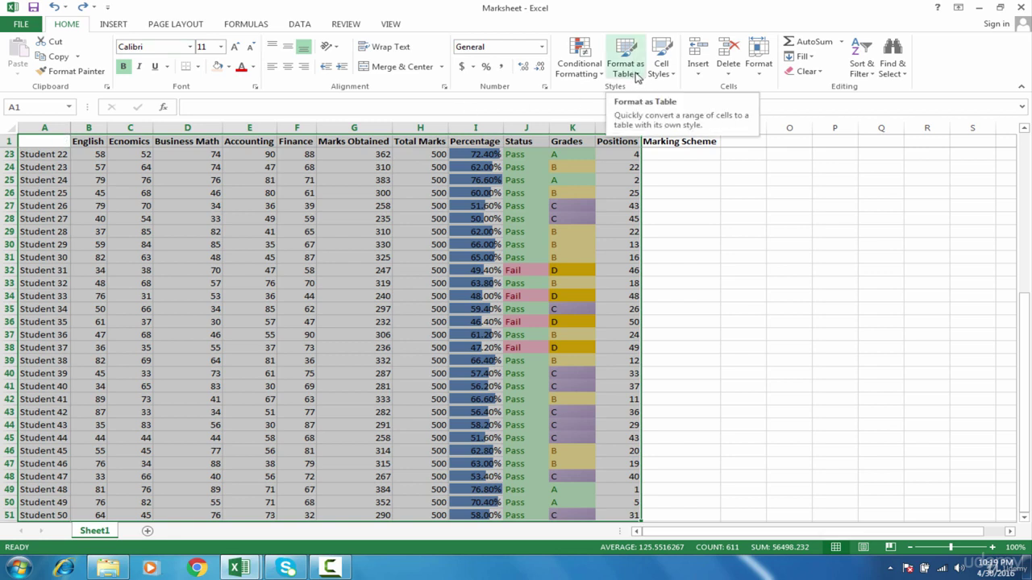
left_click(636, 77)
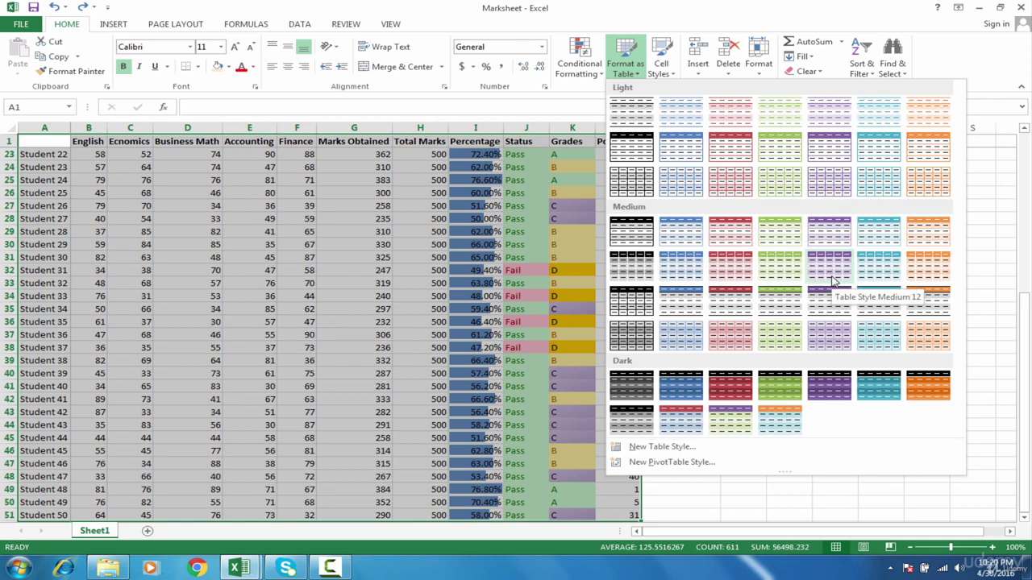
left_click(834, 280)
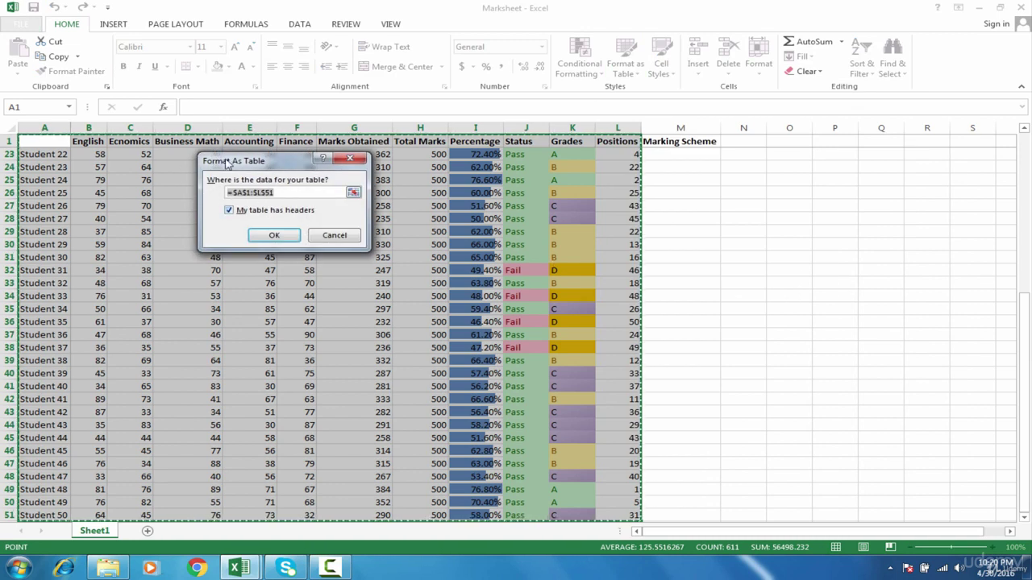
left_click(270, 194)
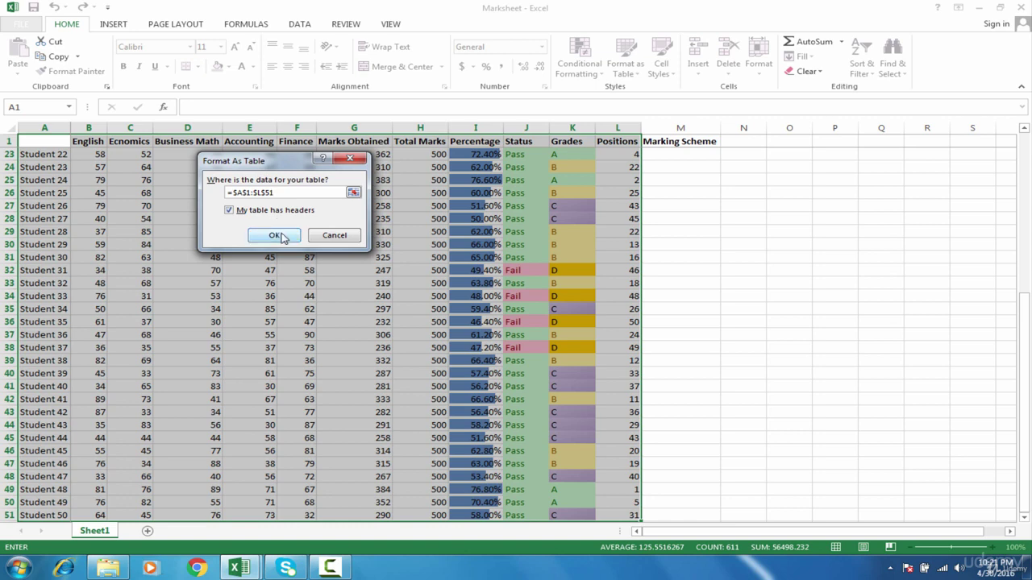
left_click(274, 235)
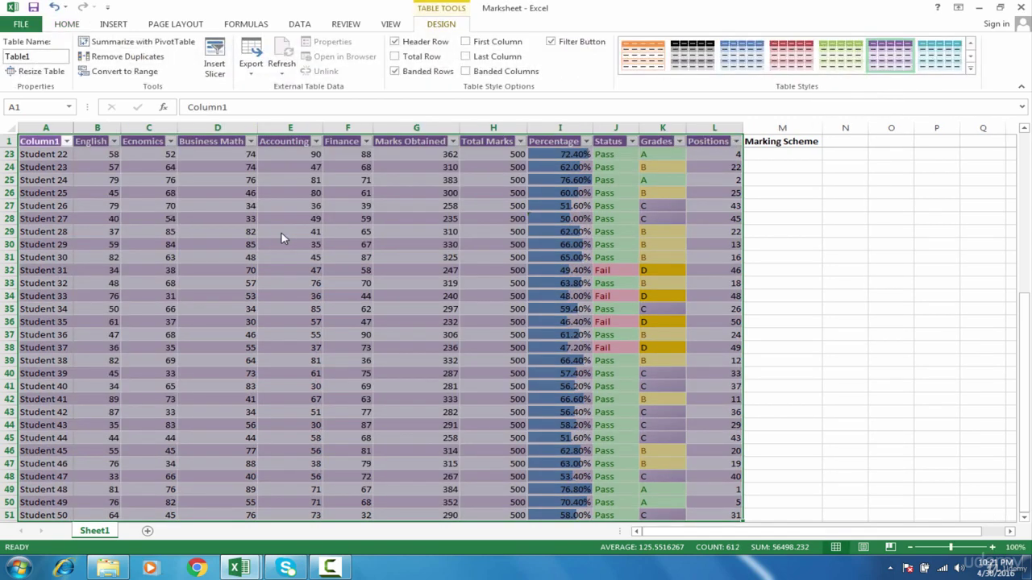
Change the table style to the medium design with a purple header and grey banded rows.
left_click(280, 232)
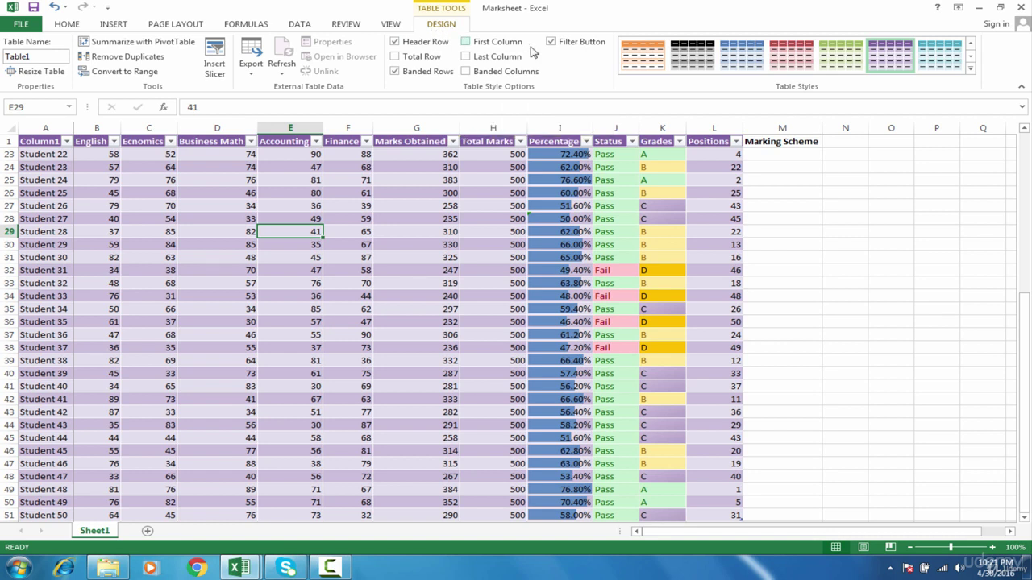
left_click(970, 70)
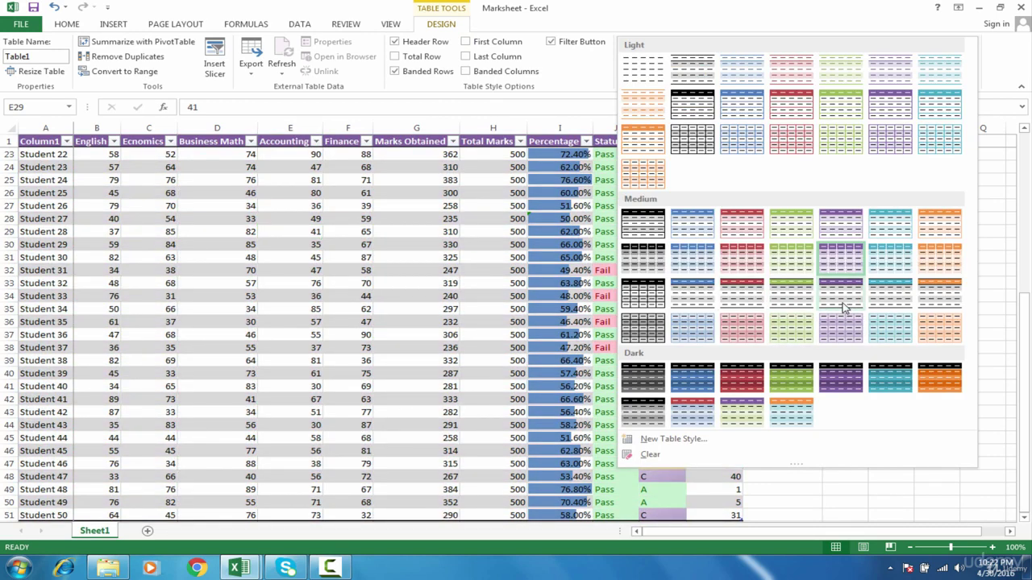
left_click(844, 307)
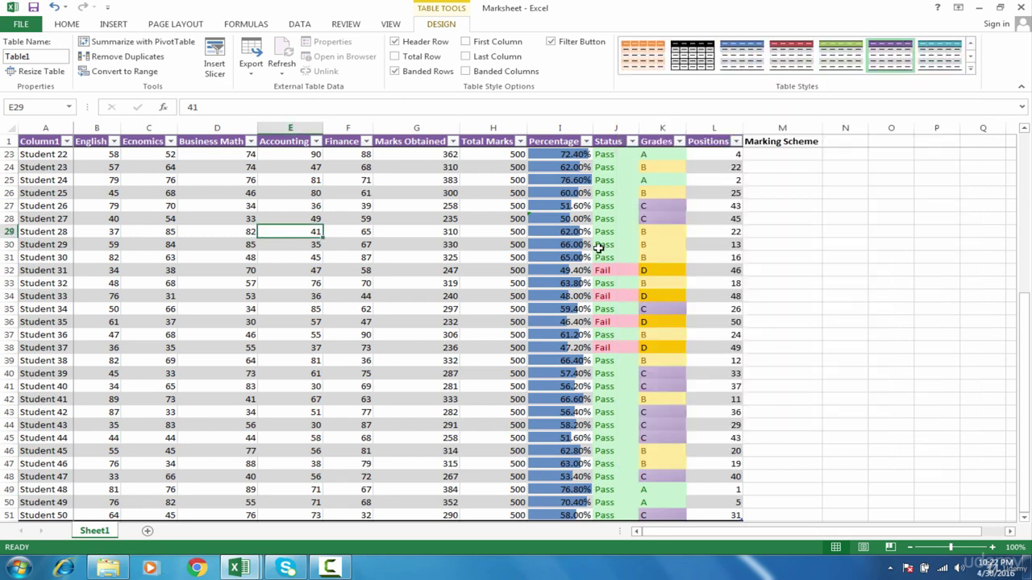
Try a formula in N26 that references the Positions value in the same table row.
left_click(858, 194)
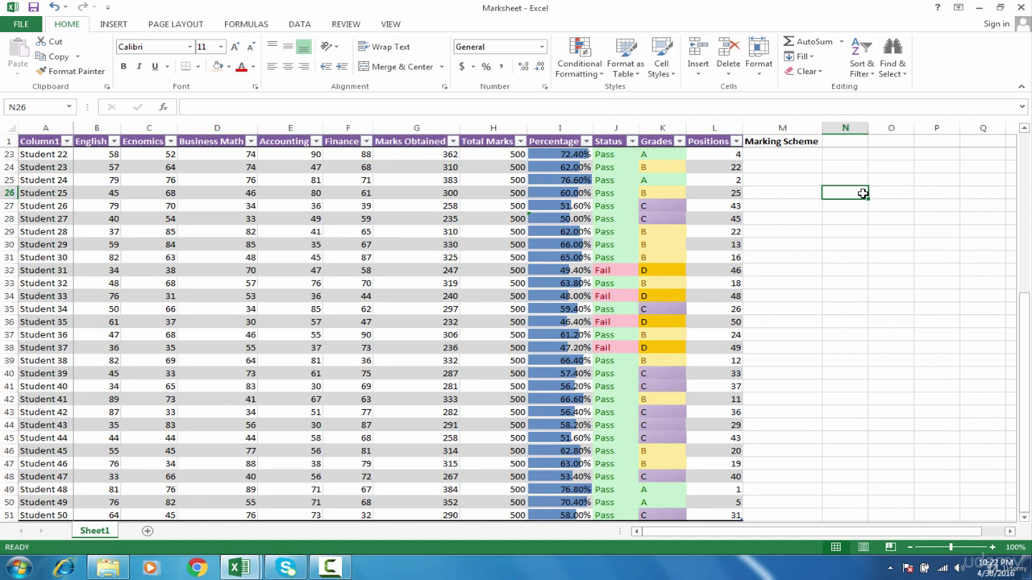
type("=")
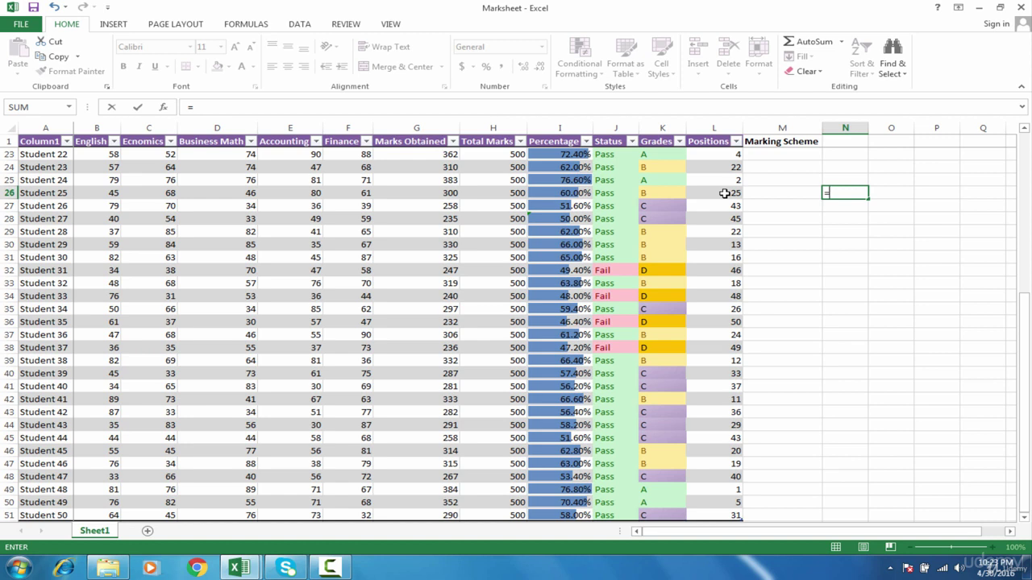
left_click(725, 193)
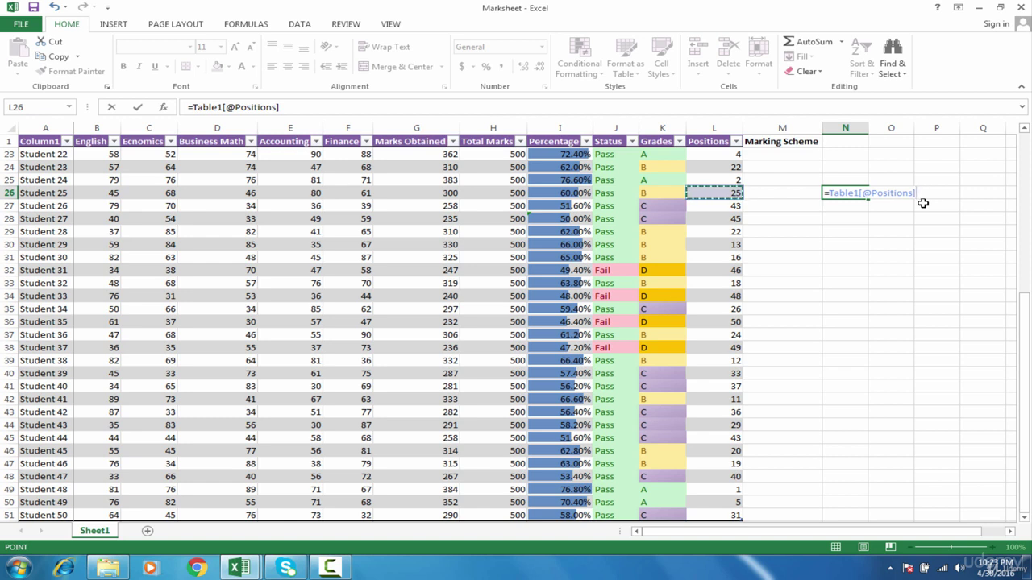
key("Escape")
Convert the whole marksheet table back to a normal range.
left_click(39, 141)
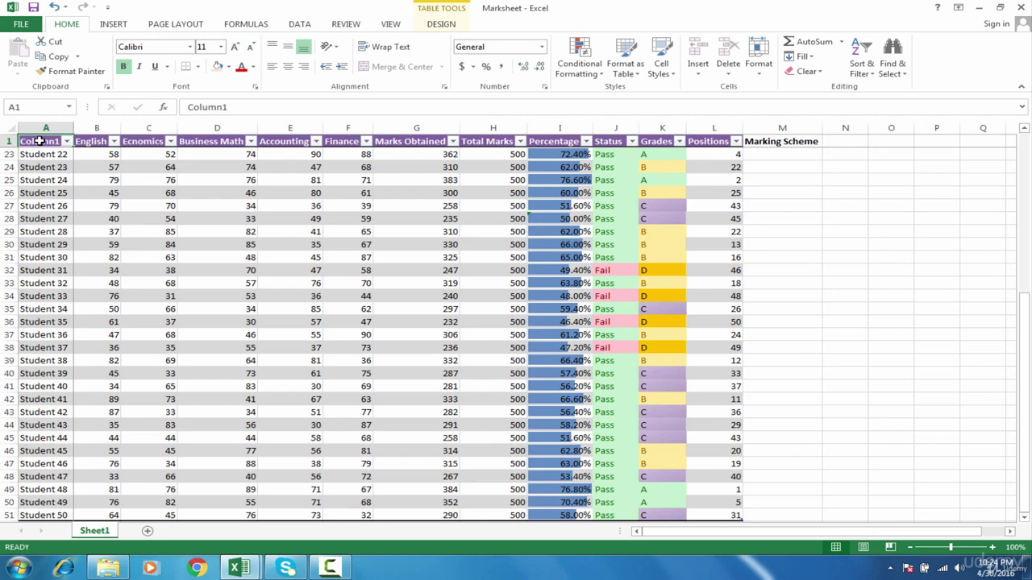
key("ctrl+a")
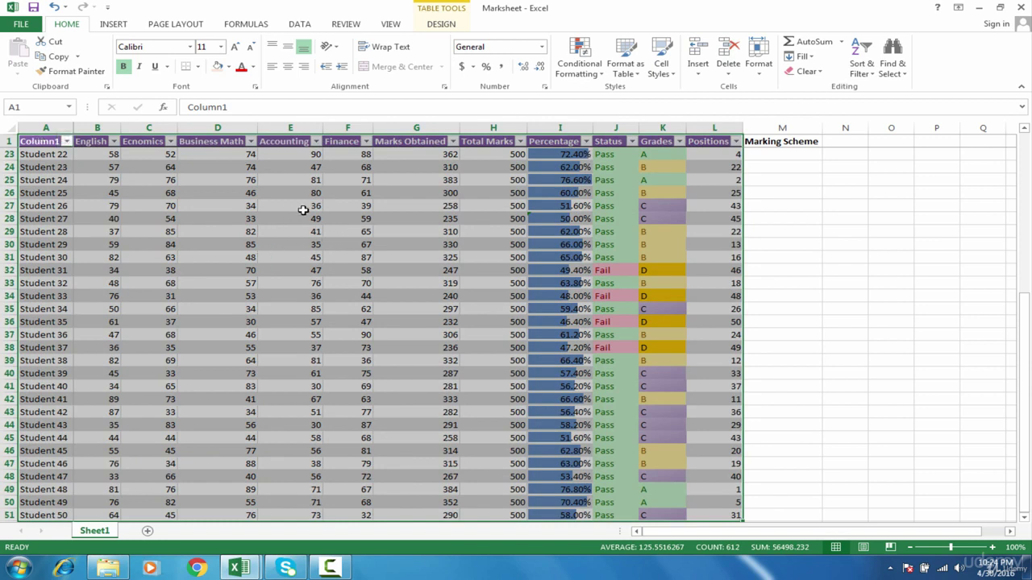
right_click(229, 189)
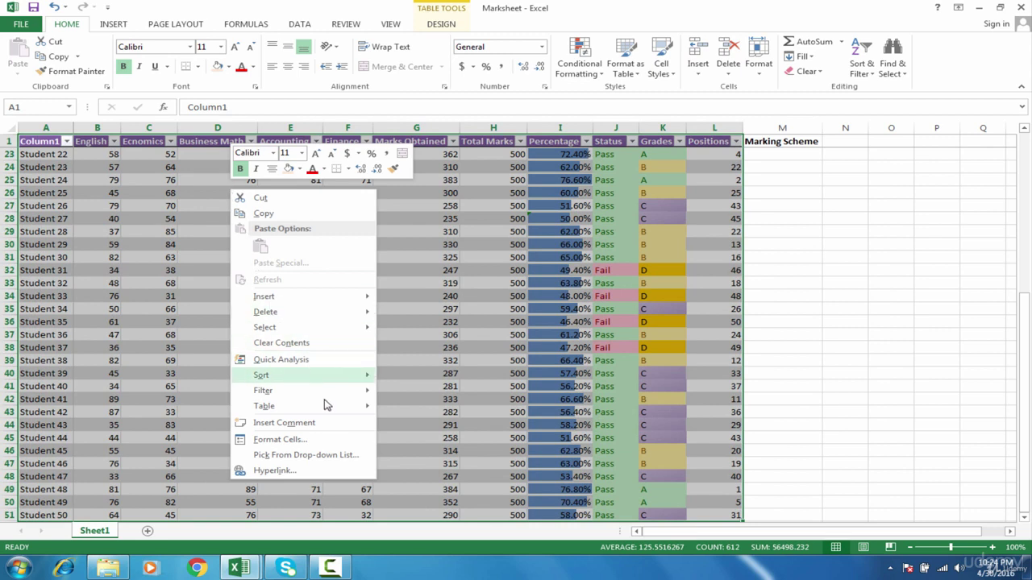
mouse_move(323, 413)
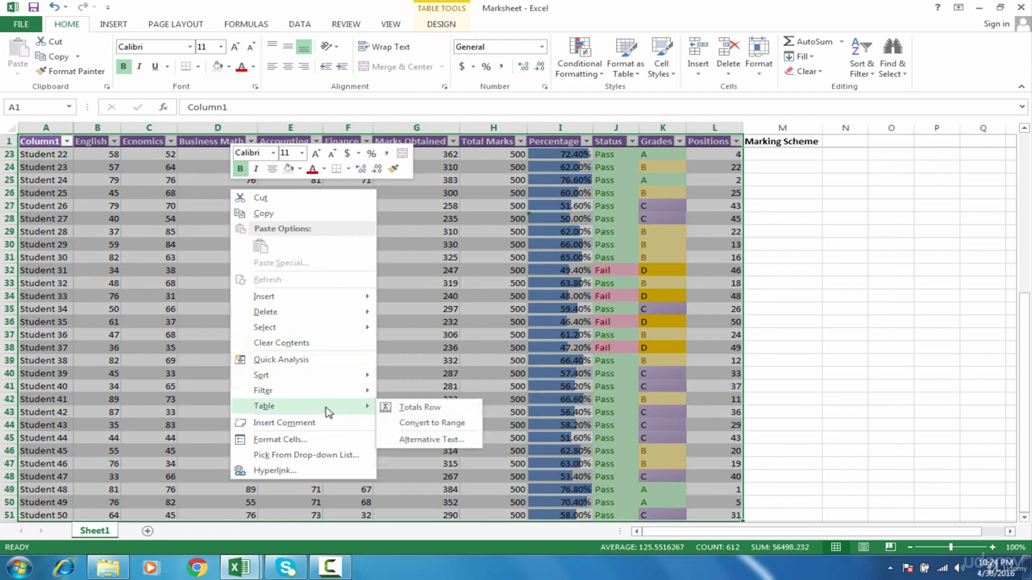
left_click(398, 428)
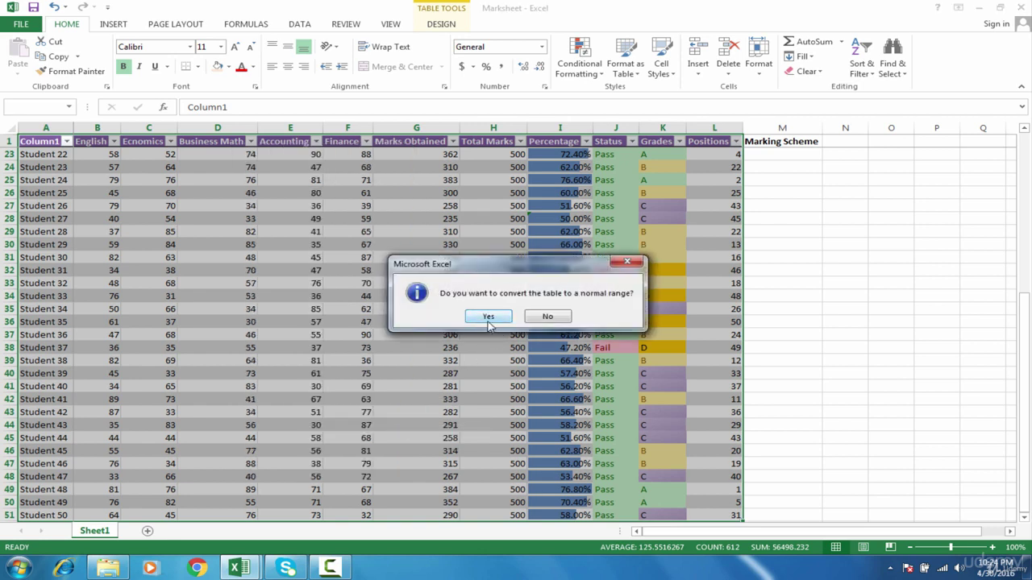
left_click(488, 316)
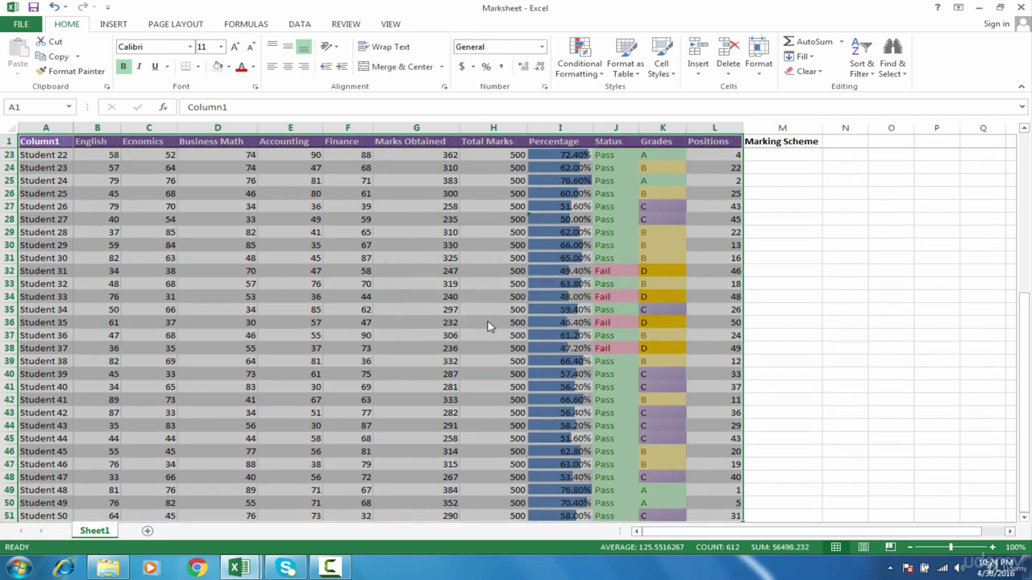
left_click(442, 244)
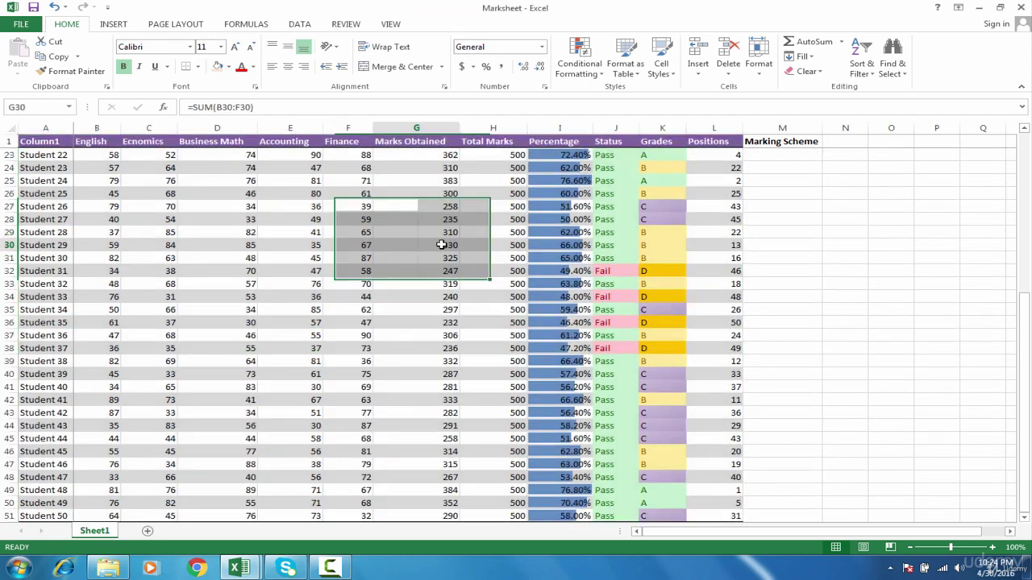
left_click(434, 160)
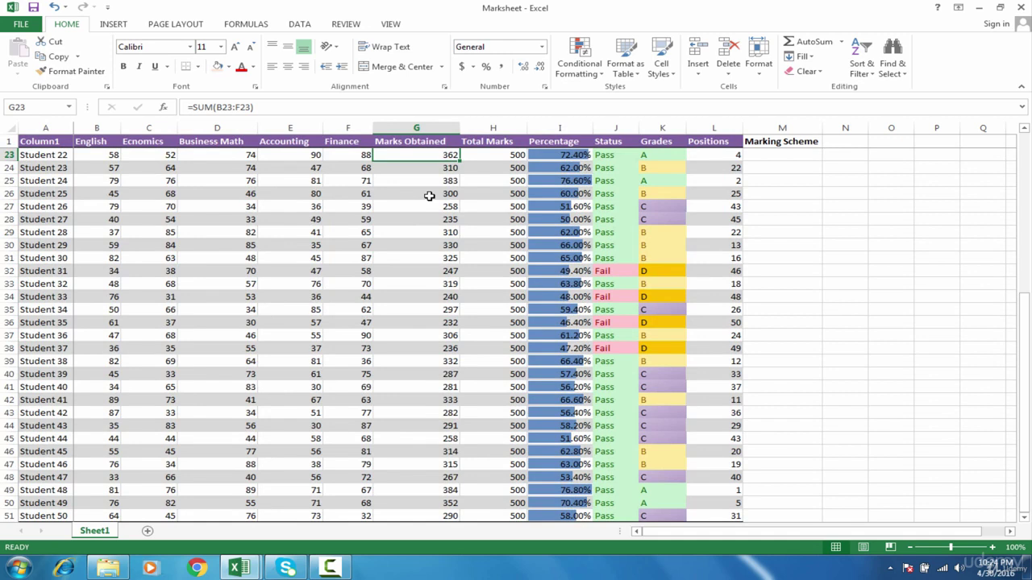